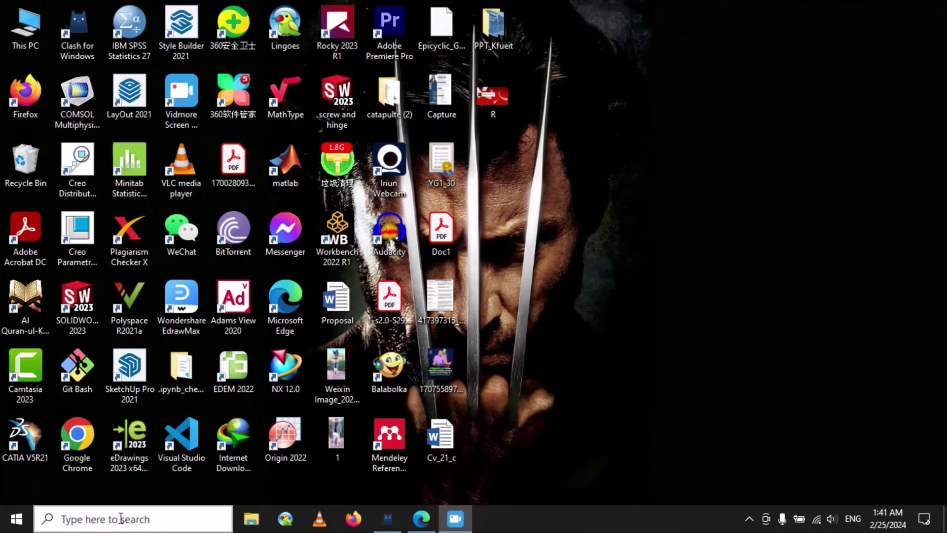
Open Command Prompt from search and run 'jupyter notebook', which fails as not recognized
{"action": "left_click", "coordinate": [120, 519]}
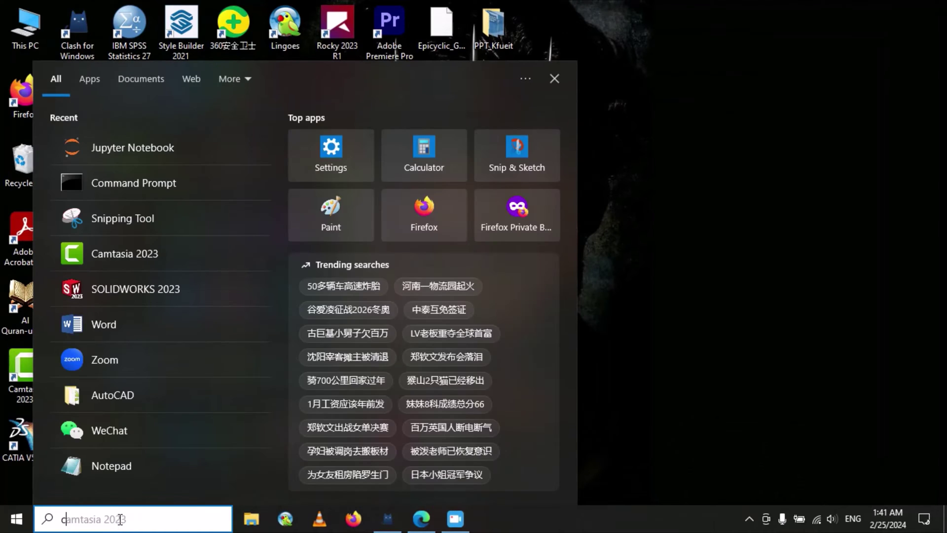
{"action": "type", "text": "command"}
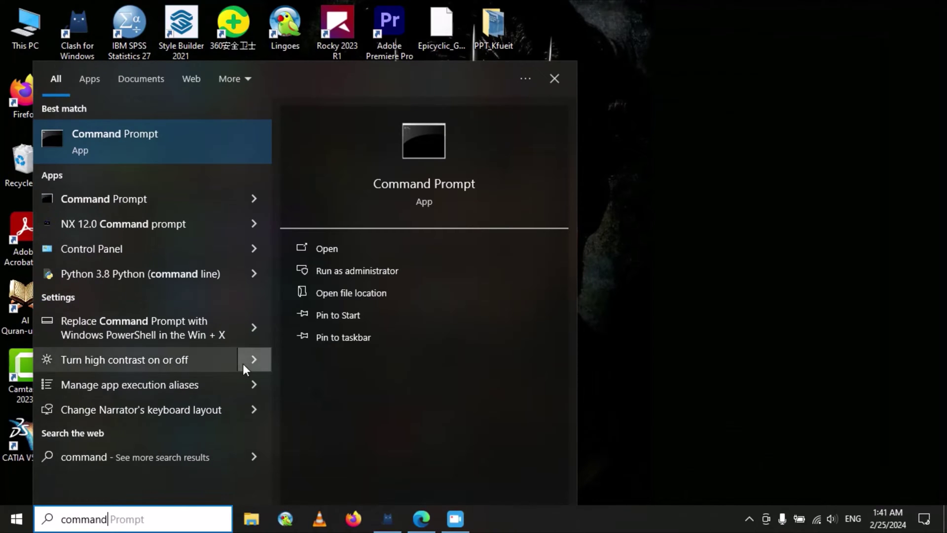
{"action": "left_click", "coordinate": [174, 153]}
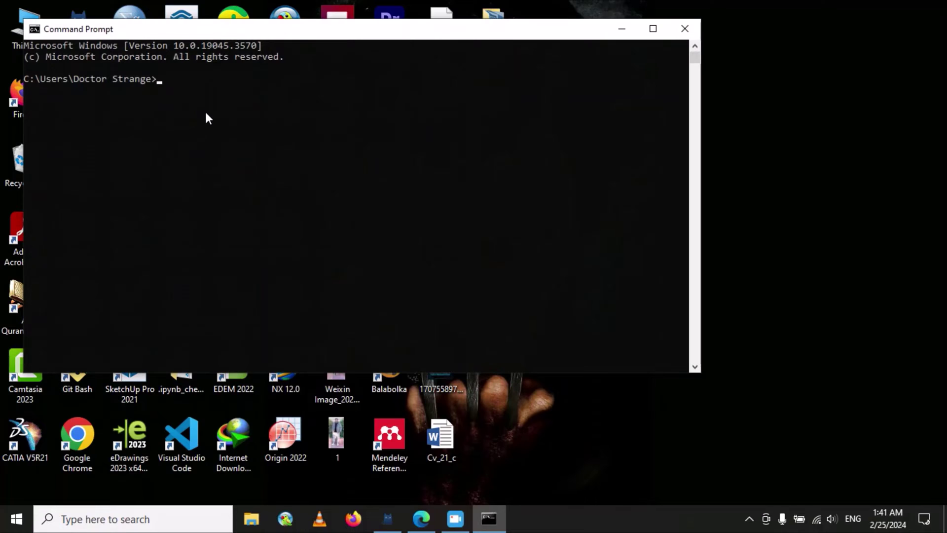
{"action": "type", "text": "jupyter notebook"}
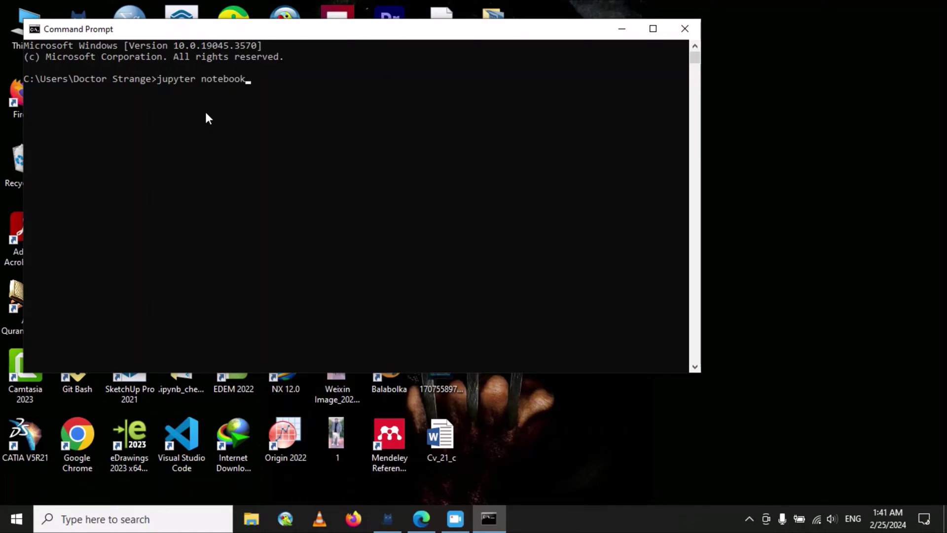
{"action": "key", "text": "Return"}
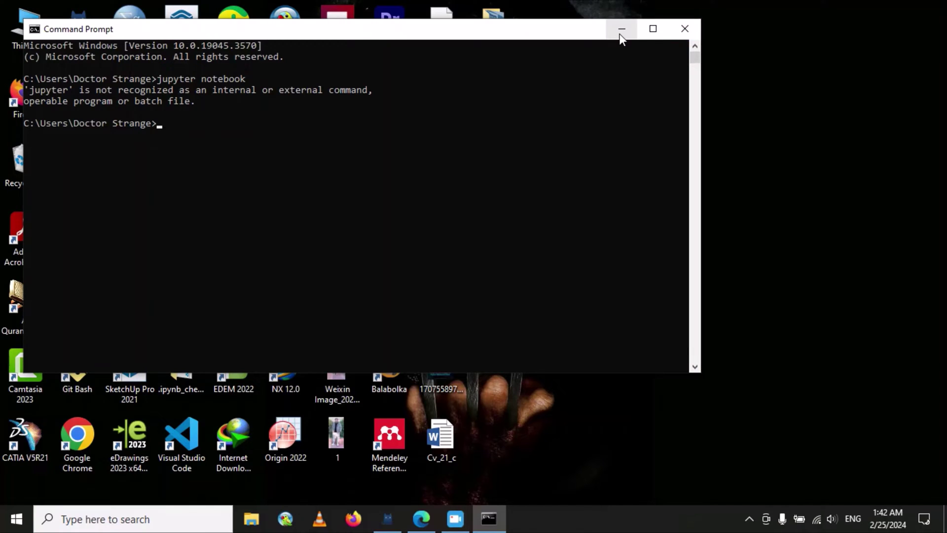
Close Command Prompt and search 'j' to show Jupyter Notebook as the best match
{"action": "left_click", "coordinate": [679, 35]}
{"action": "left_click", "coordinate": [138, 521]}
{"action": "type", "text": "notepad"}
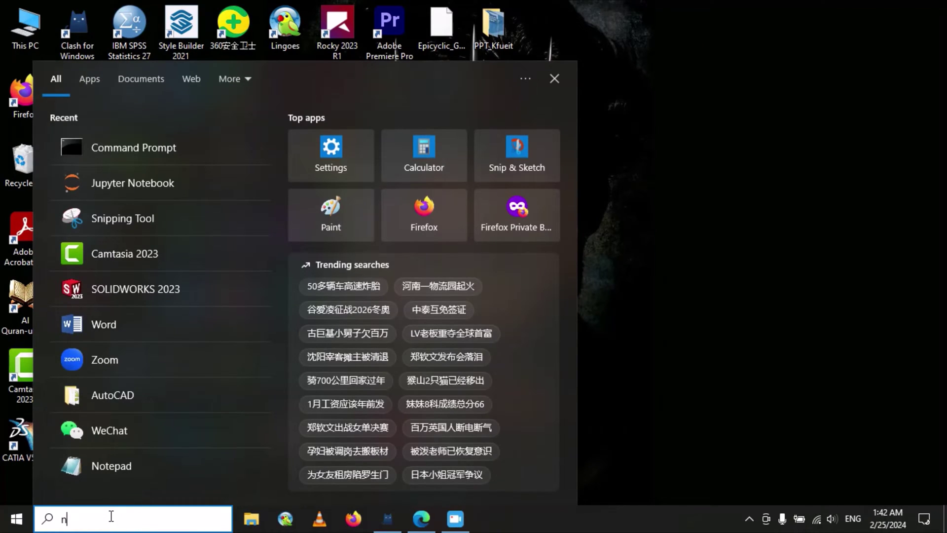
{"action": "key", "text": "BackSpace"}
{"action": "key", "text": "BackSpace"}
{"action": "key", "text": "BackSpace"}
{"action": "key", "text": "BackSpace"}
{"action": "key", "text": "BackSpace"}
{"action": "key", "text": "BackSpace"}
{"action": "key", "text": "BackSpace"}
{"action": "type", "text": "jy"}
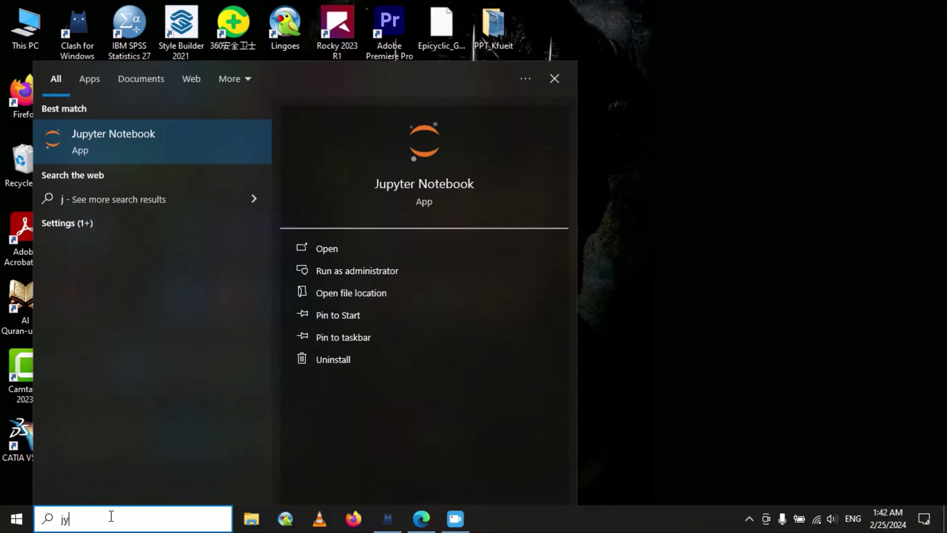
{"action": "type", "text": "pyte"}
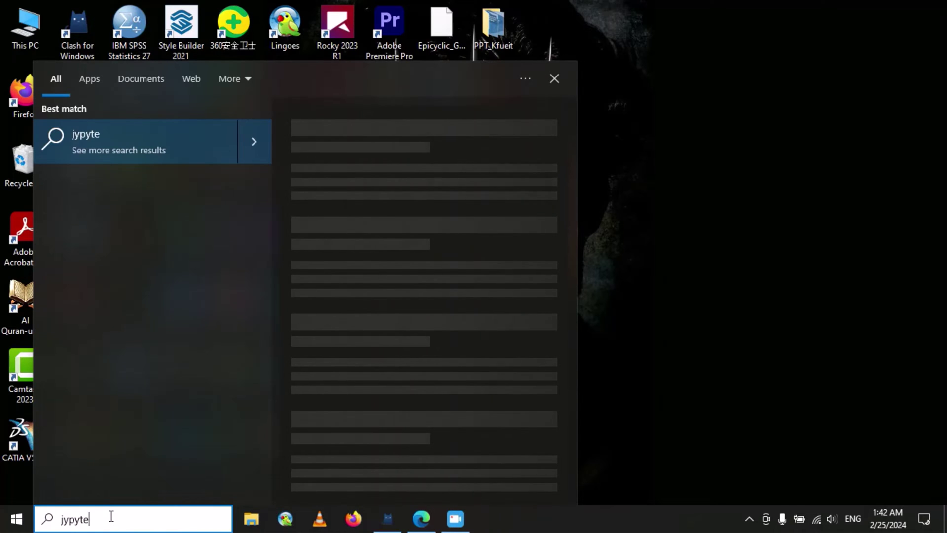
{"action": "key", "text": "BackSpace"}
{"action": "key", "text": "BackSpace"}
{"action": "key", "text": "BackSpace"}
{"action": "key", "text": "BackSpace"}
{"action": "key", "text": "BackSpace"}
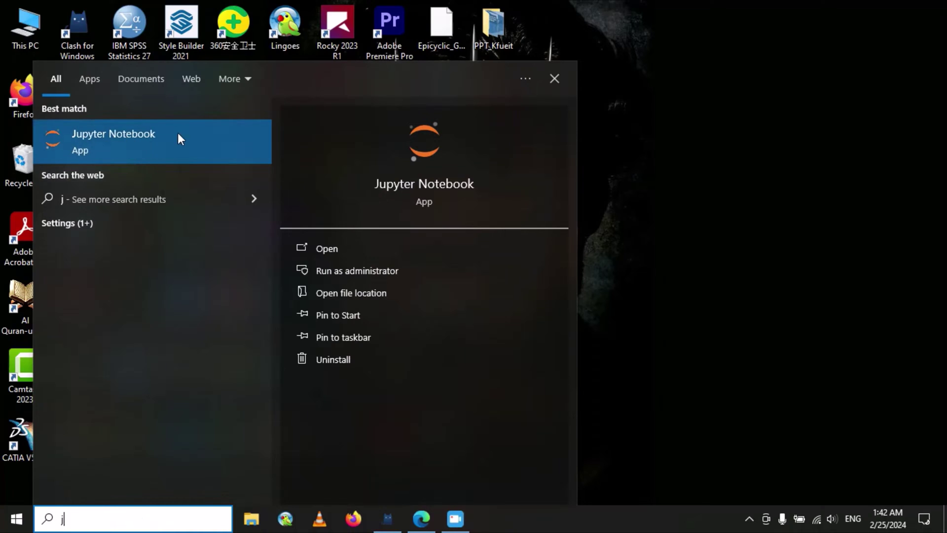
Follow the Jupyter Notebook shortcut to its target folder, anaconda3
{"action": "left_click", "coordinate": [355, 293]}
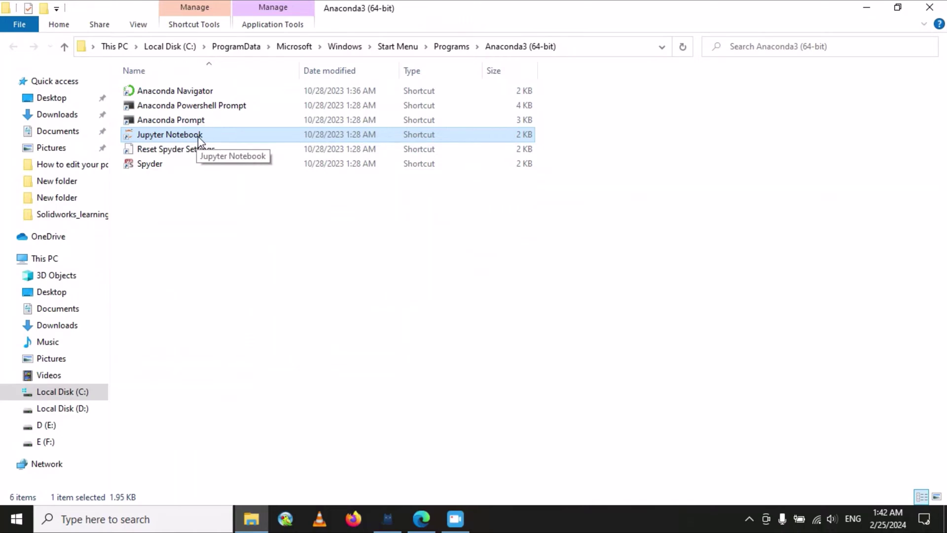
{"action": "right_click", "coordinate": [238, 135]}
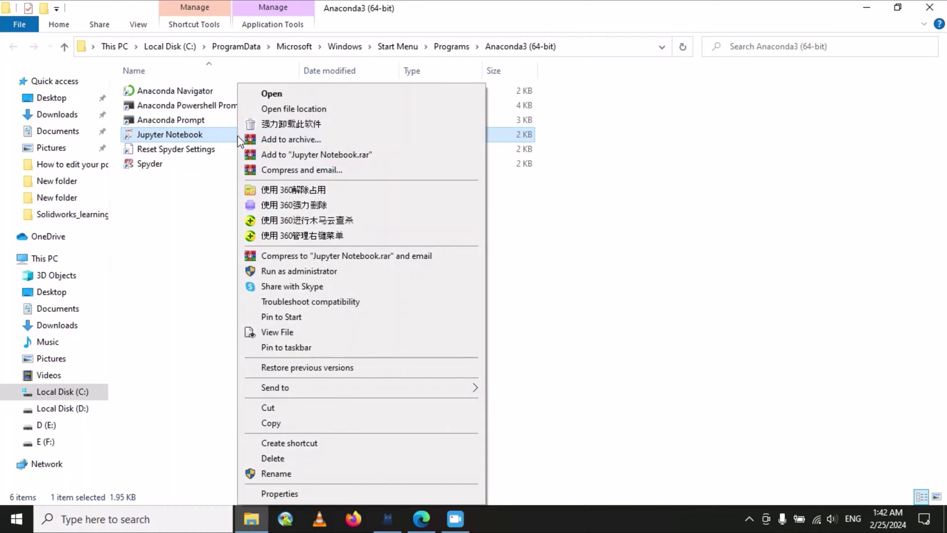
{"action": "left_click", "coordinate": [318, 110]}
{"action": "scroll", "coordinate": [309, 246], "scroll_direction": "up", "scroll_amount": 5}
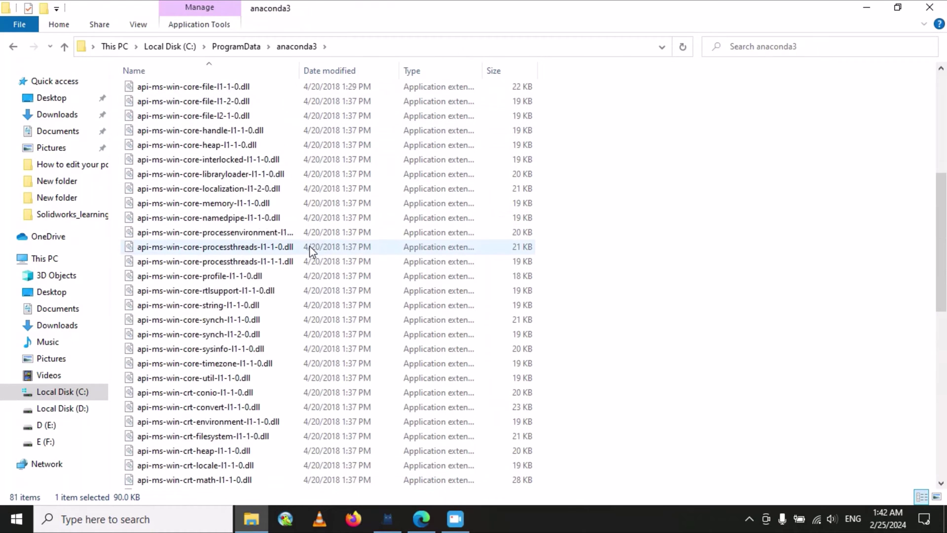
{"action": "scroll", "coordinate": [309, 246], "scroll_direction": "up", "scroll_amount": 7}
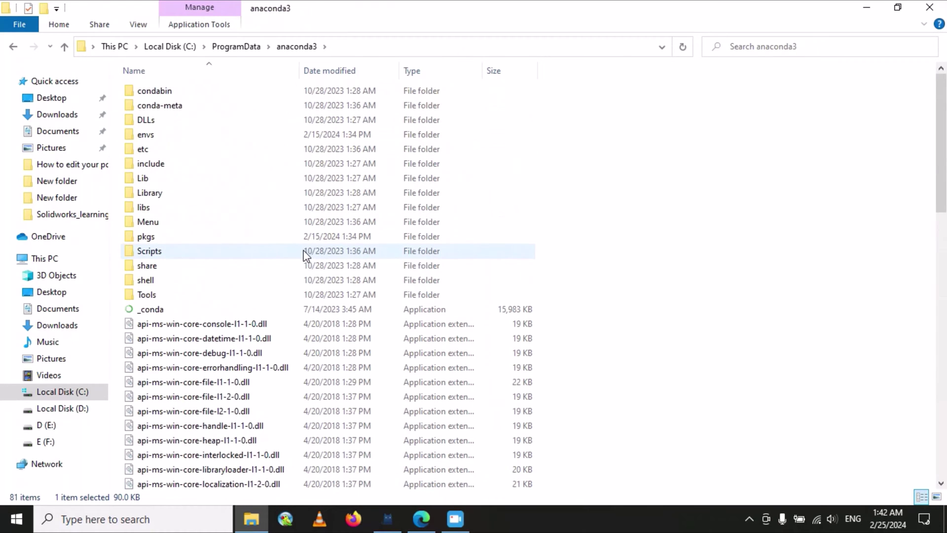
Open the Scripts folder and copy its path C:\ProgramData\anaconda3\Scripts
{"action": "left_click", "coordinate": [165, 250]}
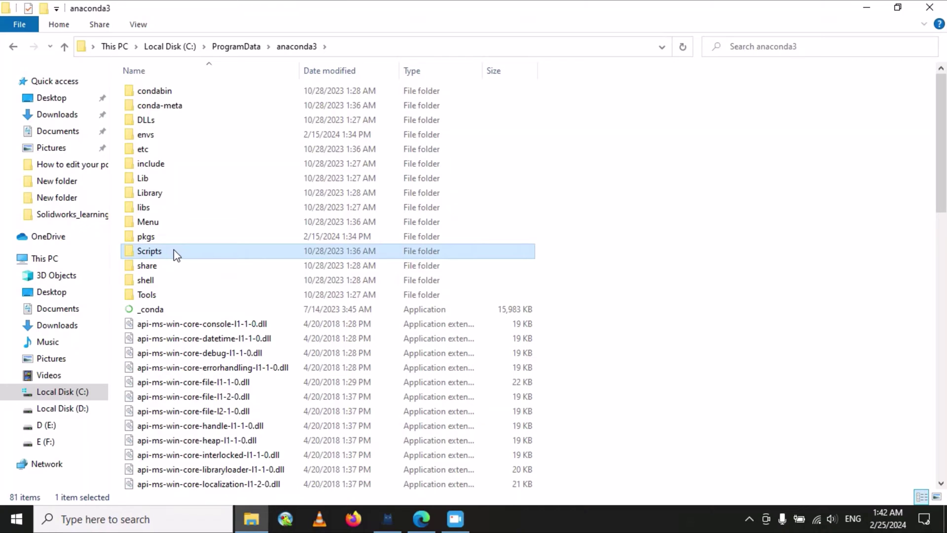
{"action": "double_click", "coordinate": [176, 253]}
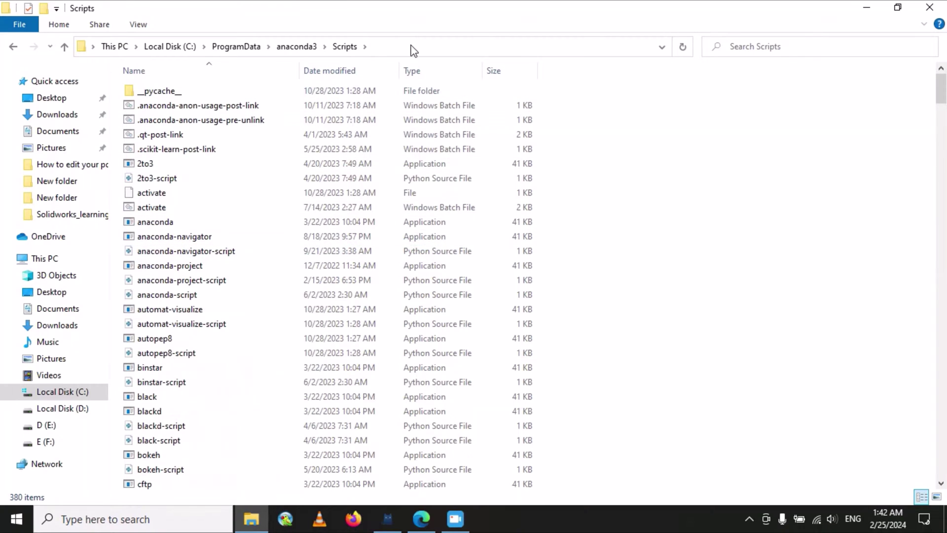
{"action": "left_click", "coordinate": [395, 49]}
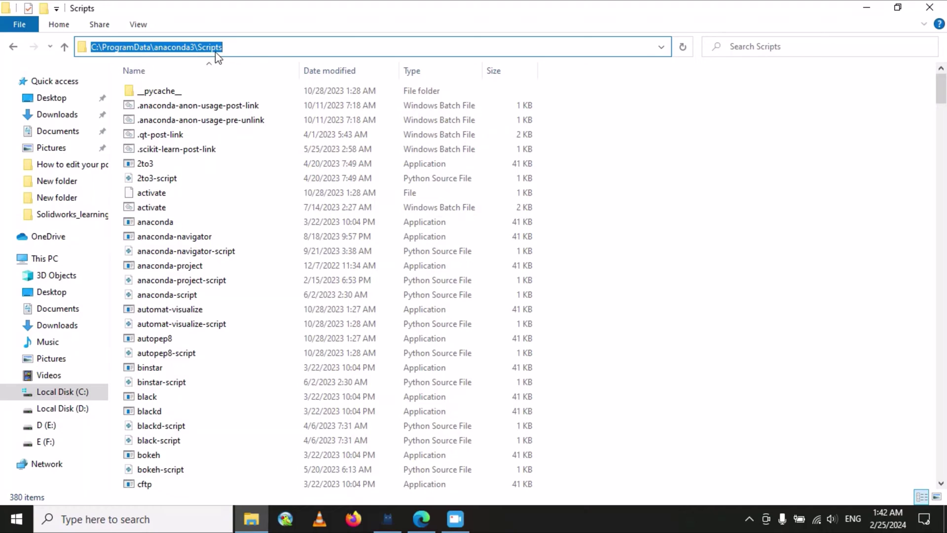
{"action": "right_click", "coordinate": [182, 46]}
{"action": "left_click", "coordinate": [223, 89]}
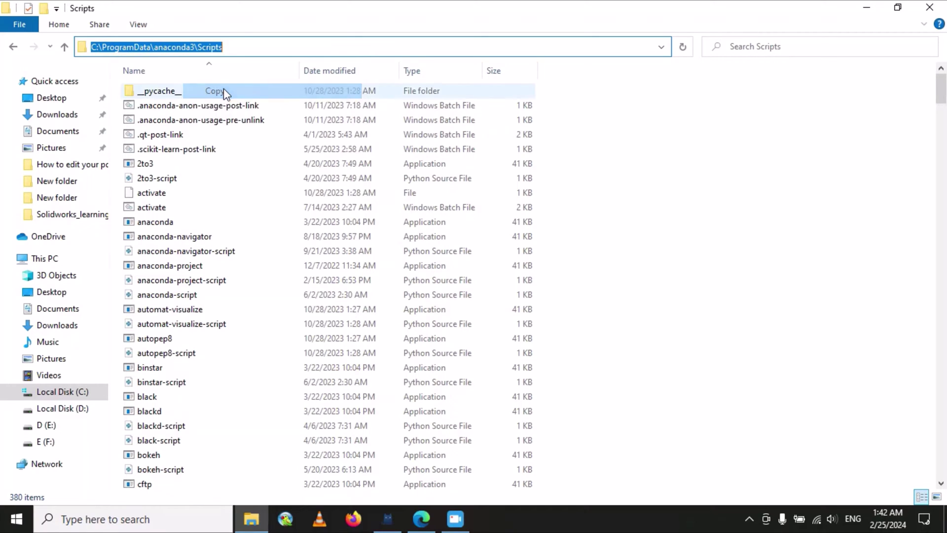
Search 'variable' to open System Properties and its Environment Variables dialog
{"action": "left_click", "coordinate": [123, 523]}
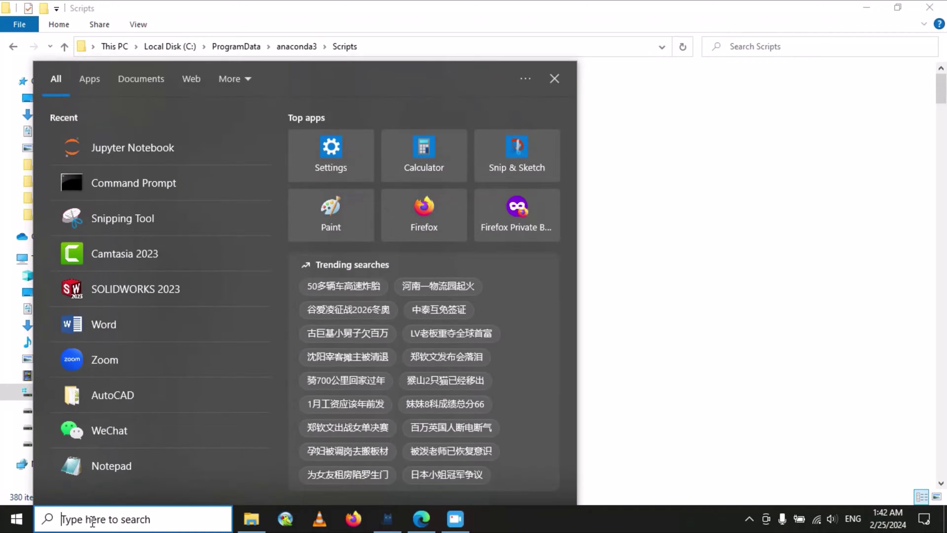
{"action": "type", "text": "variab"}
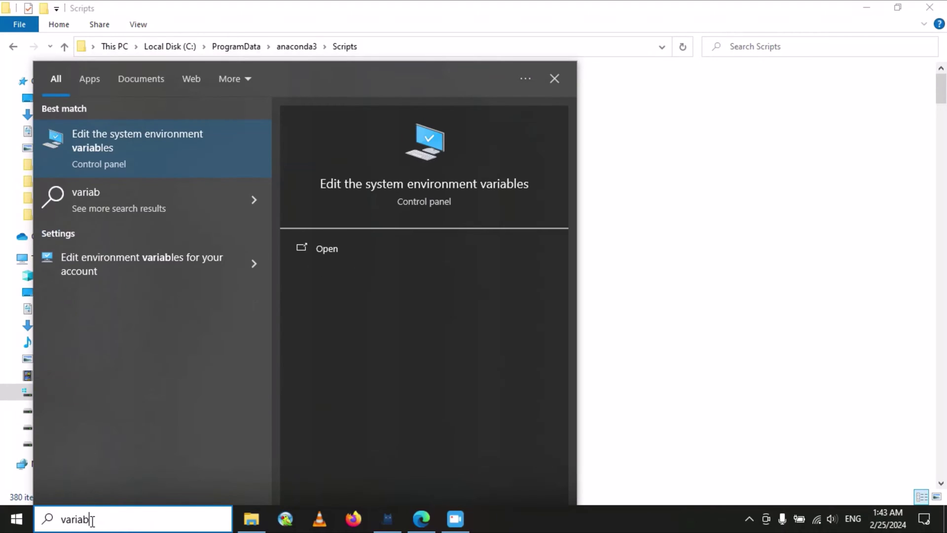
{"action": "type", "text": "le"}
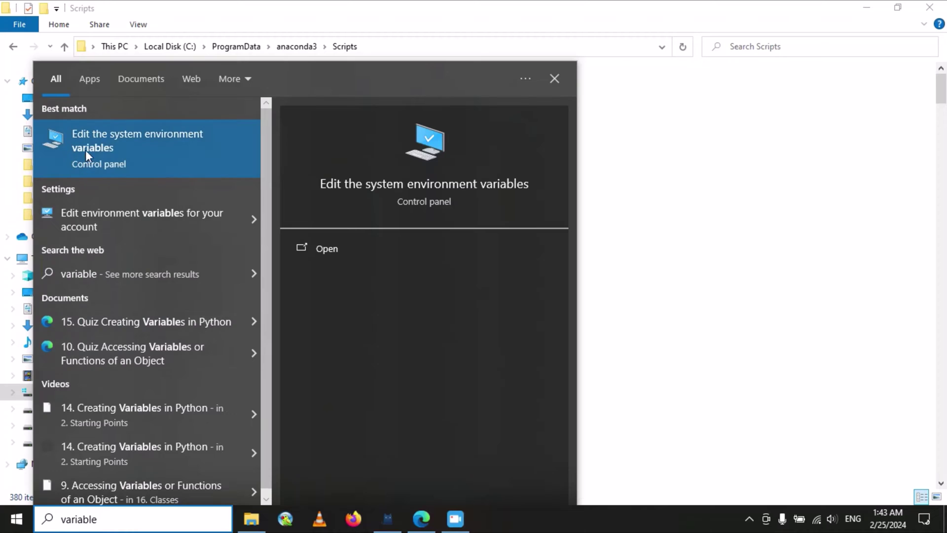
{"action": "left_click", "coordinate": [124, 142]}
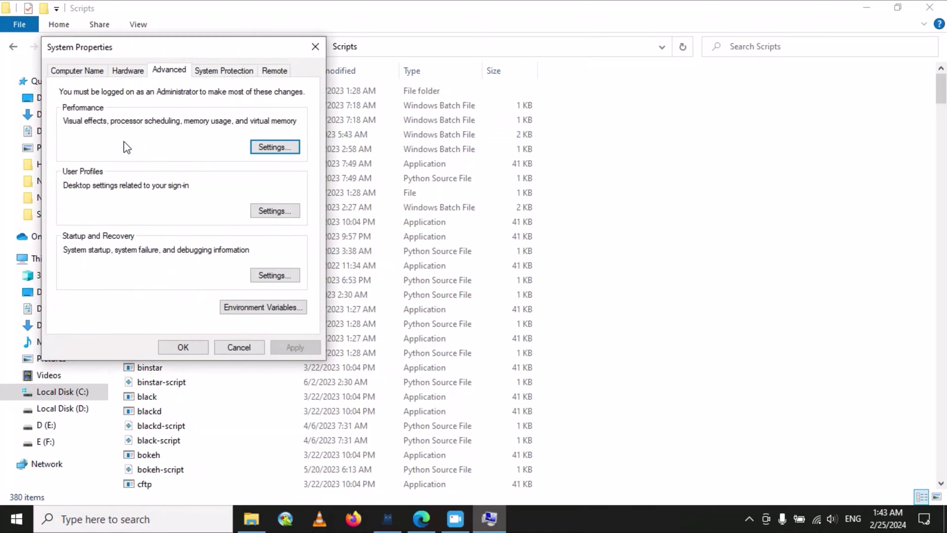
{"action": "left_click", "coordinate": [251, 306]}
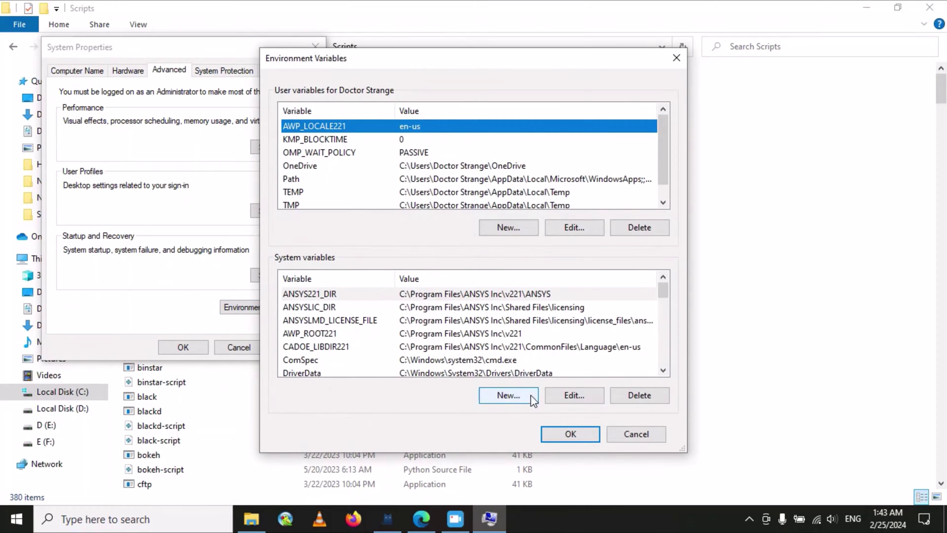
Add C:\ProgramData\anaconda3\Scripts as a new entry in the system Path variable
{"action": "scroll", "coordinate": [413, 366], "scroll_direction": "down", "scroll_amount": 4}
{"action": "left_click", "coordinate": [405, 361]}
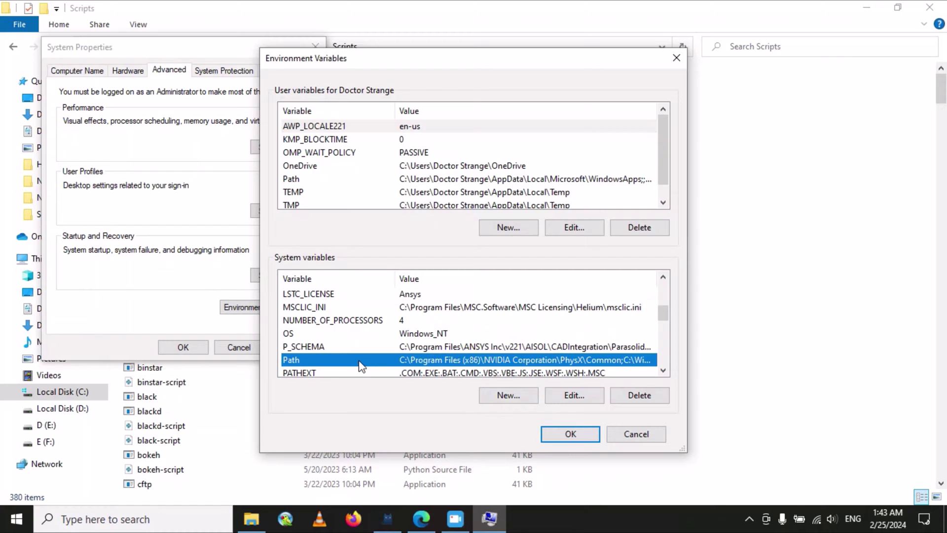
{"action": "left_click", "coordinate": [580, 399]}
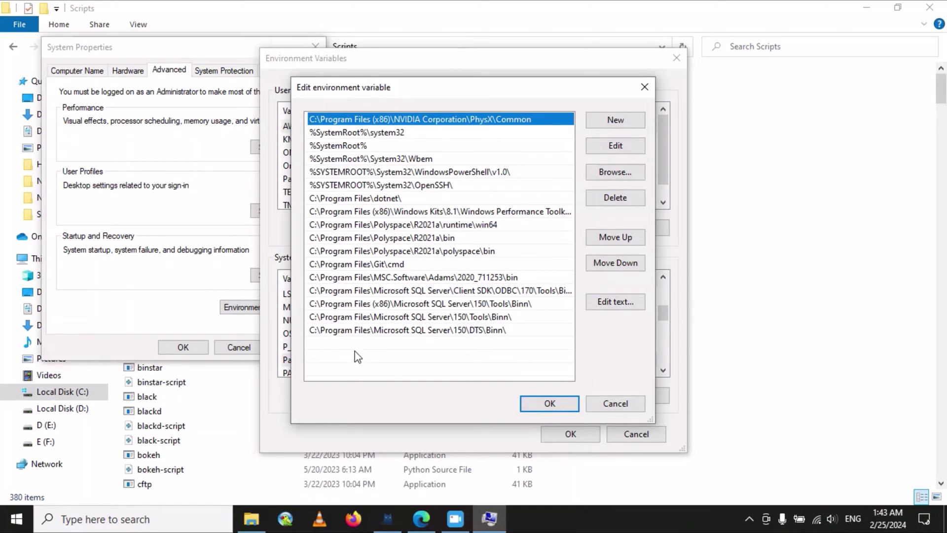
{"action": "left_click", "coordinate": [620, 123]}
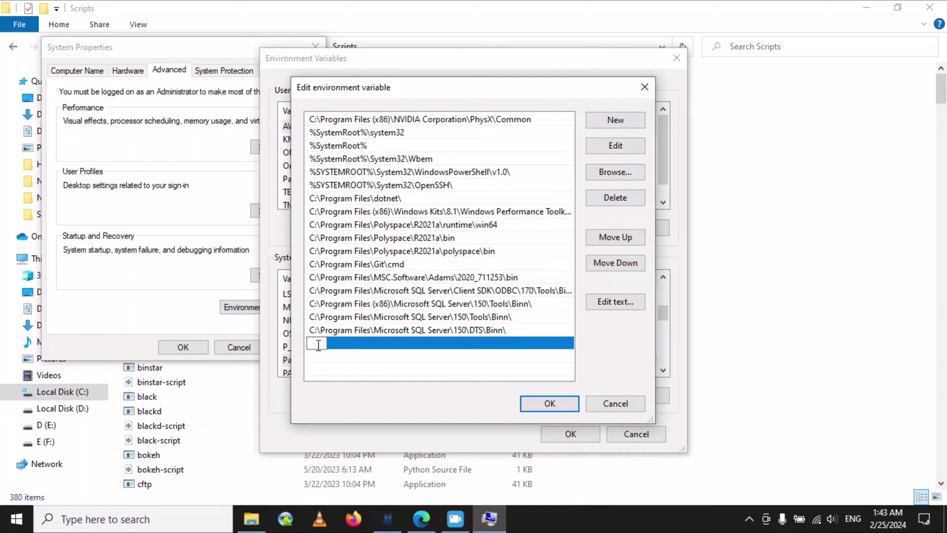
{"action": "key", "text": "ctrl+v"}
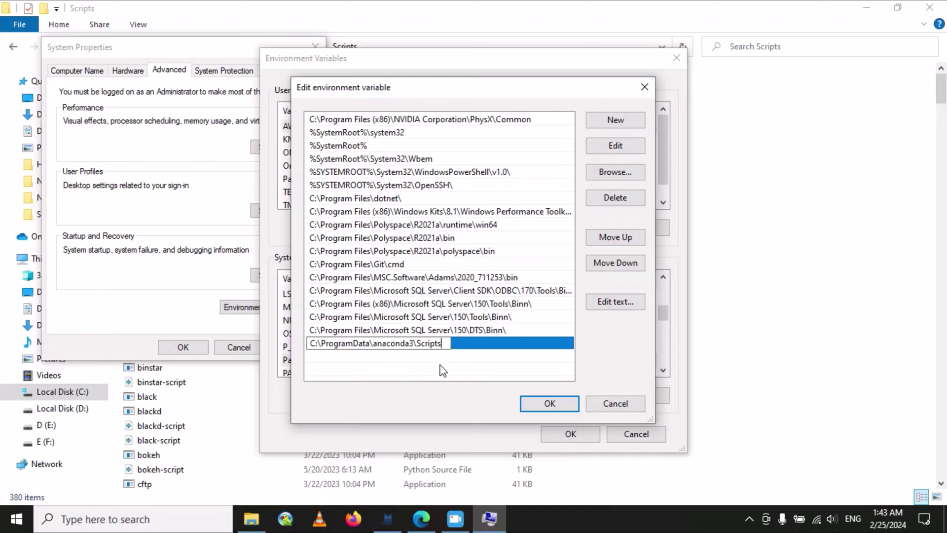
{"action": "left_click", "coordinate": [469, 370]}
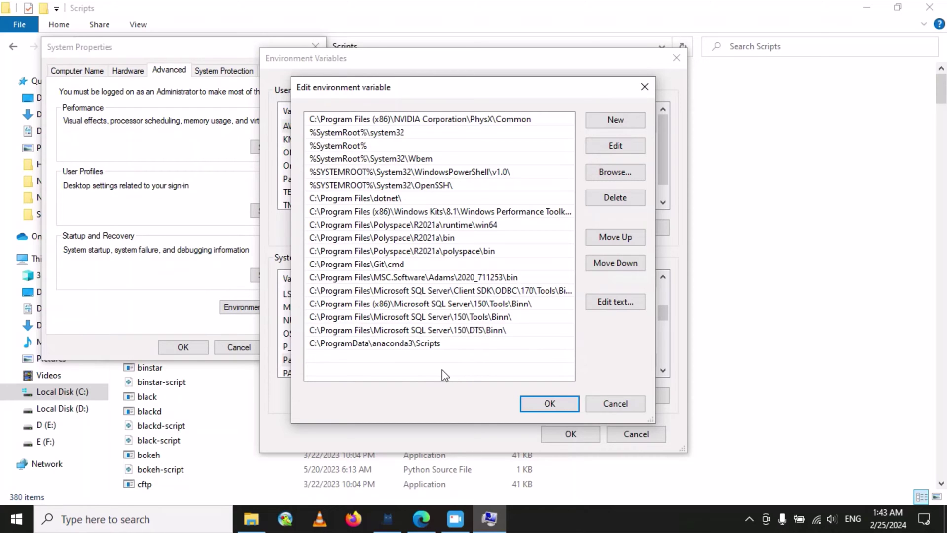
{"action": "left_click", "coordinate": [534, 404]}
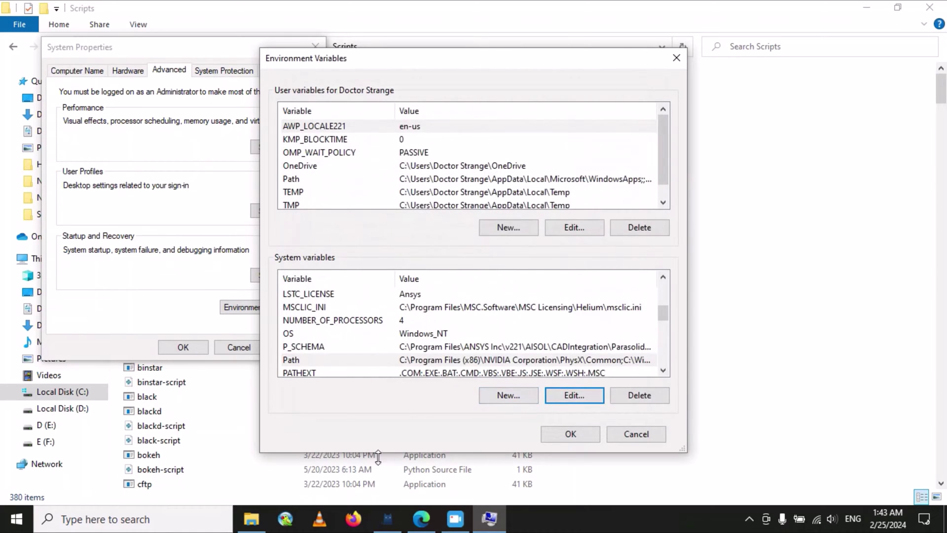
Go back to anaconda3, open Library\bin, and copy the path C:\ProgramData\anaconda3\Library\bin
{"action": "left_click", "coordinate": [252, 515]}
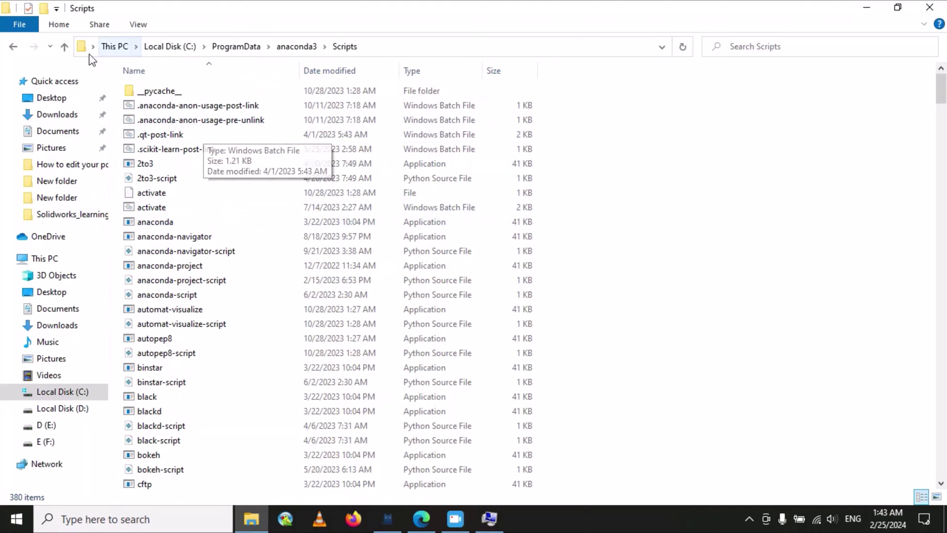
{"action": "left_click", "coordinate": [14, 48]}
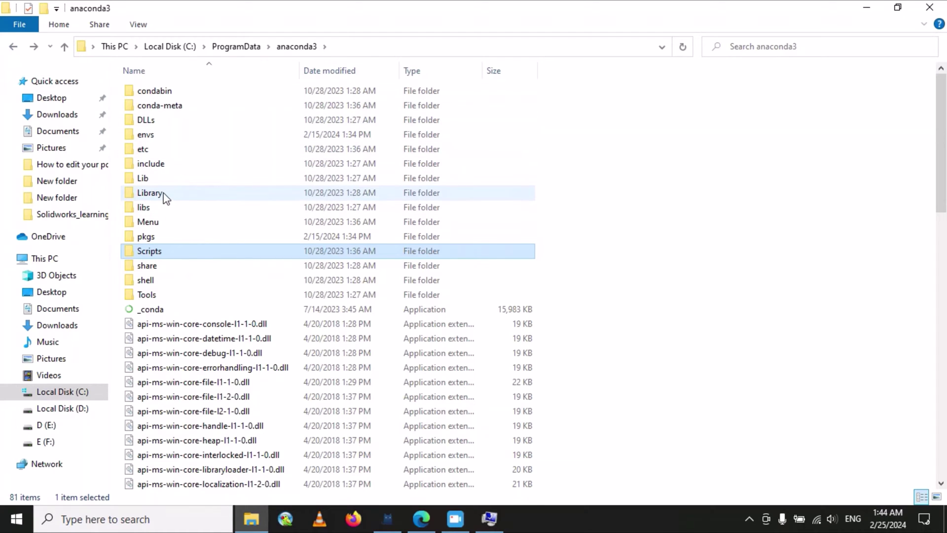
{"action": "double_click", "coordinate": [177, 195]}
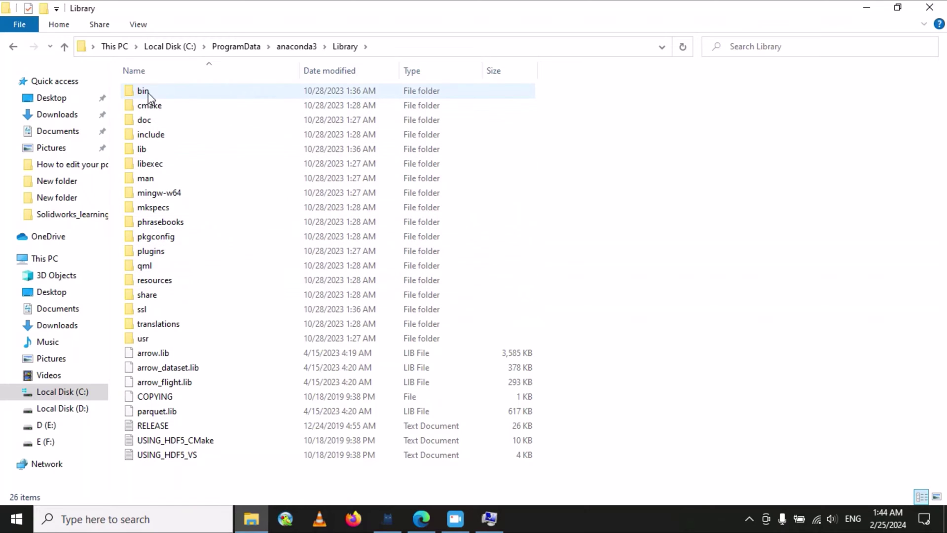
{"action": "double_click", "coordinate": [192, 93]}
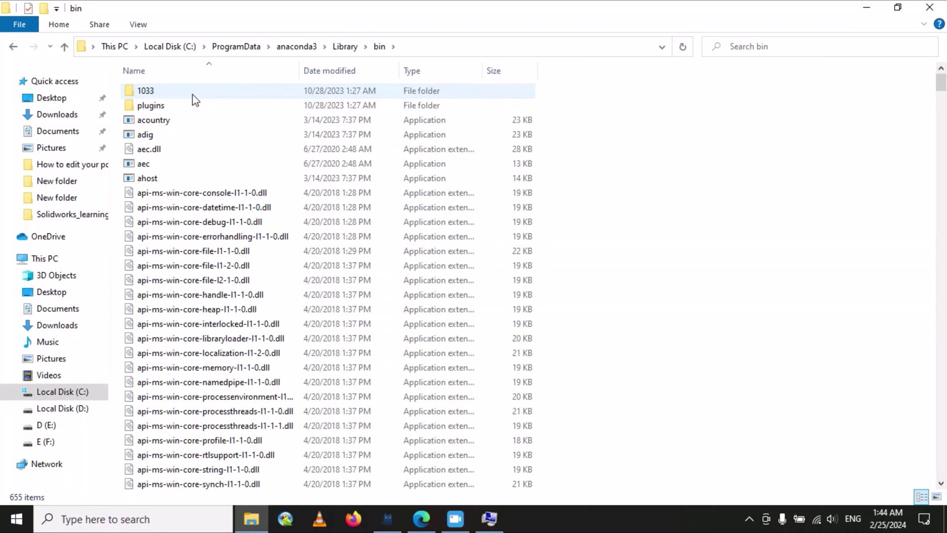
{"action": "left_click", "coordinate": [417, 46]}
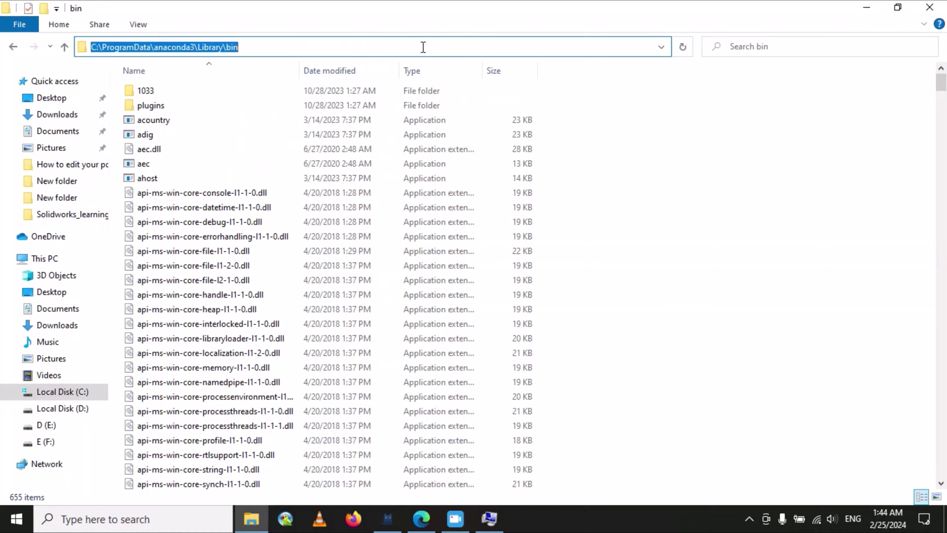
{"action": "right_click", "coordinate": [134, 47]}
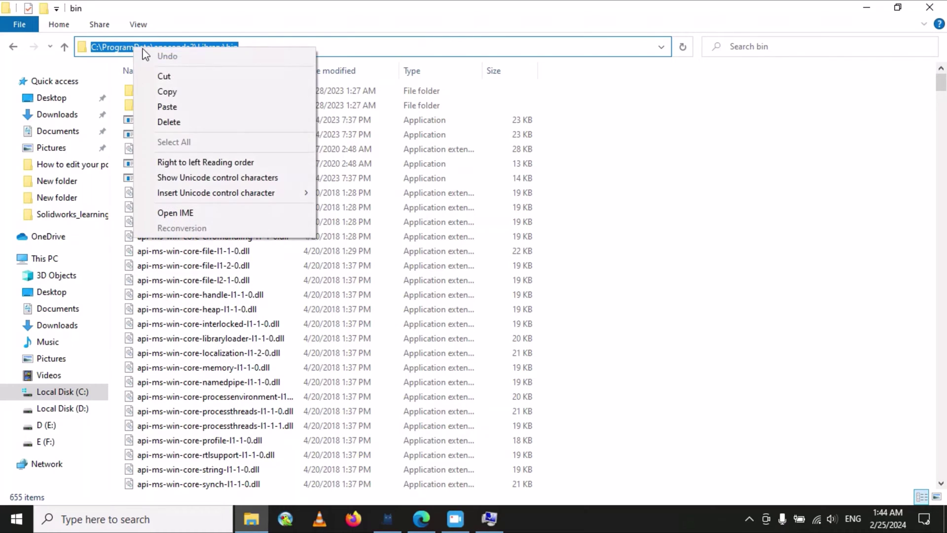
{"action": "left_click", "coordinate": [178, 92]}
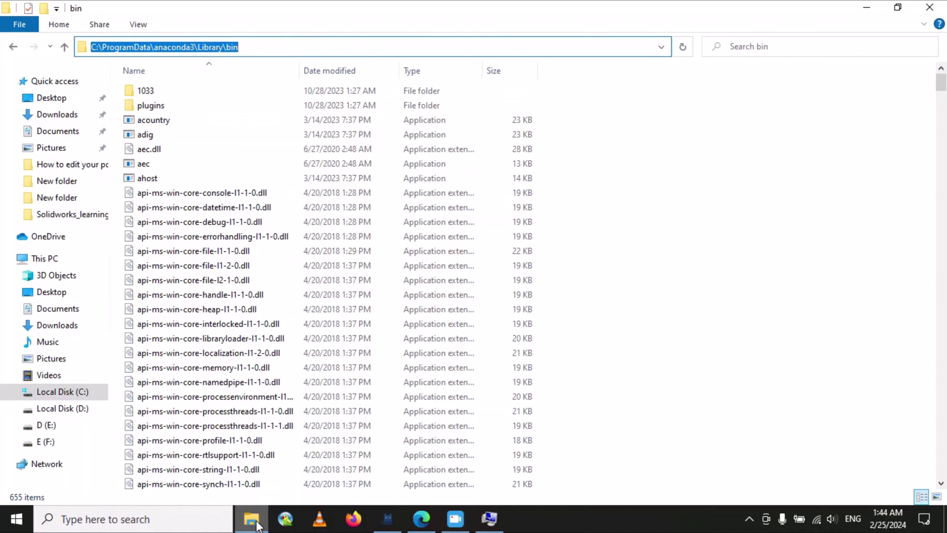
{"action": "mouse_move", "coordinate": [257, 525]}
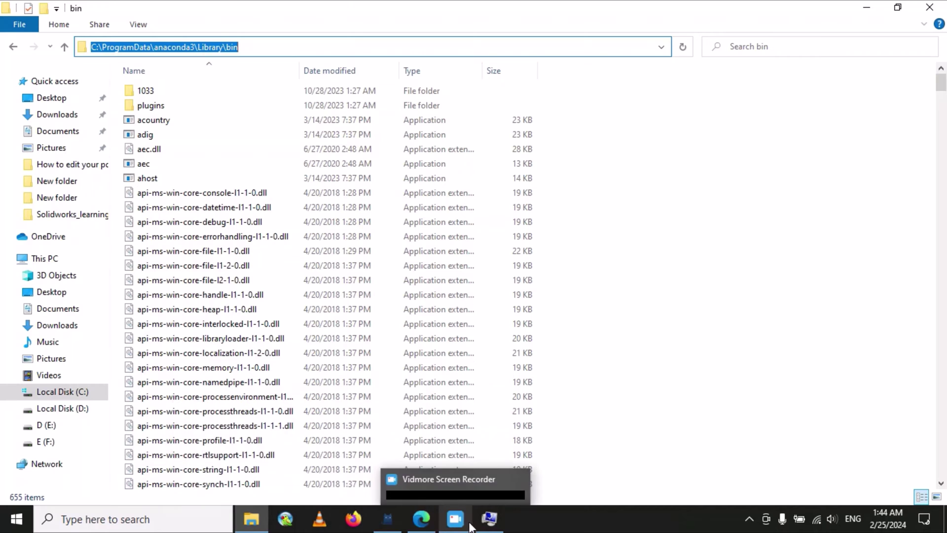
Add C:\ProgramData\anaconda3\Library\bin as a new entry in the system Path
{"action": "left_click", "coordinate": [489, 517]}
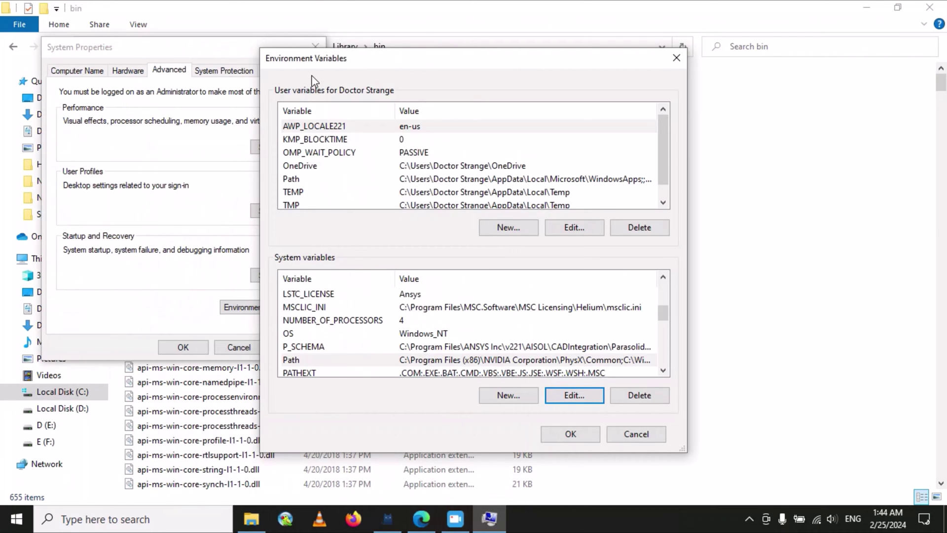
{"action": "left_click", "coordinate": [574, 399]}
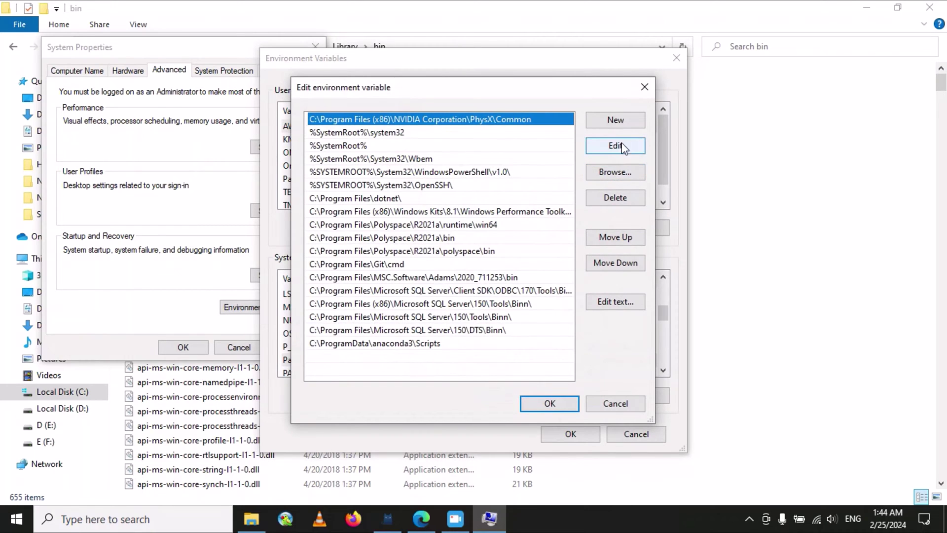
{"action": "left_click", "coordinate": [615, 120]}
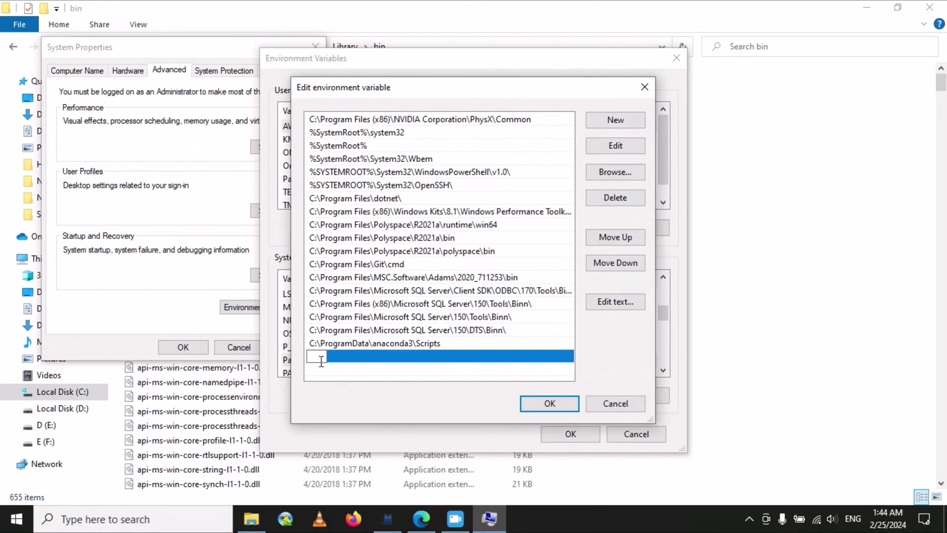
{"action": "key", "text": "ctrl+v"}
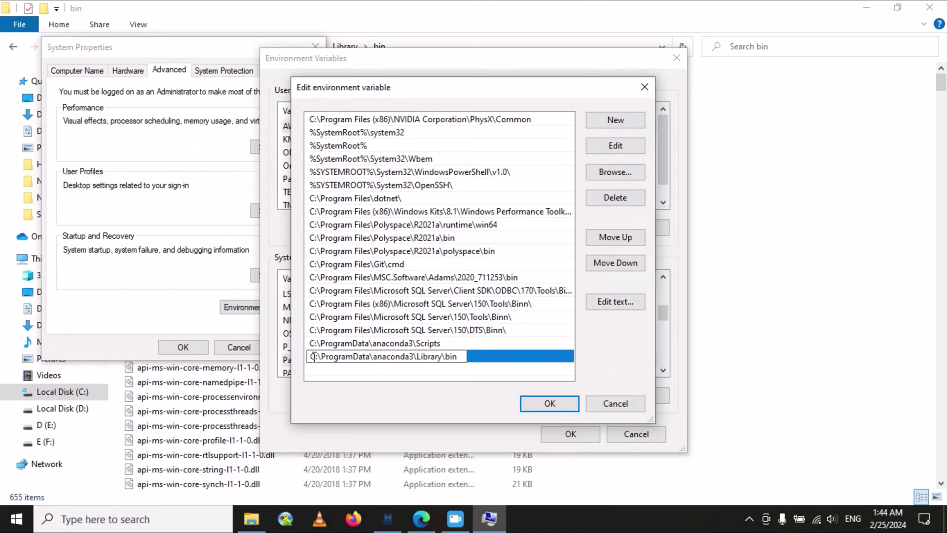
{"action": "left_click", "coordinate": [550, 404]}
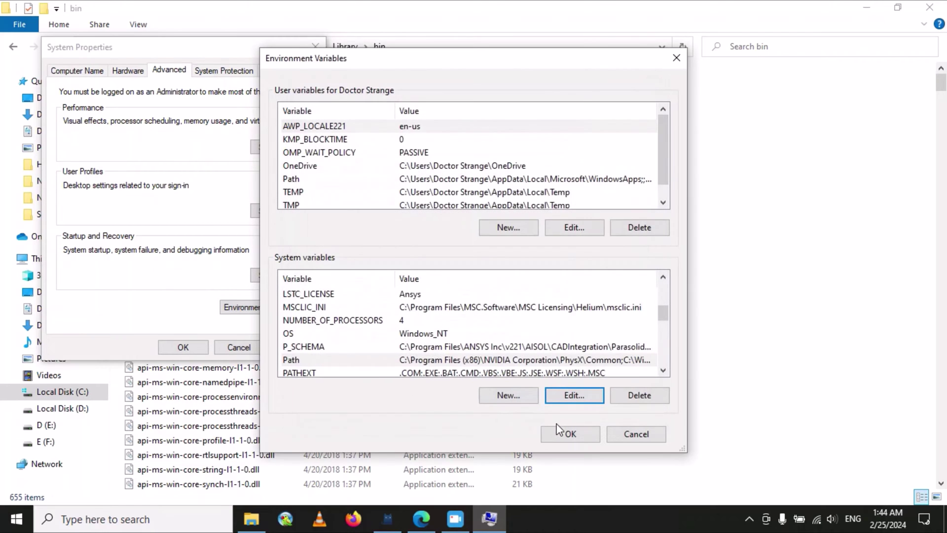
Save with OK on Environment Variables and System Properties, and close File Explorer
{"action": "left_click", "coordinate": [571, 435]}
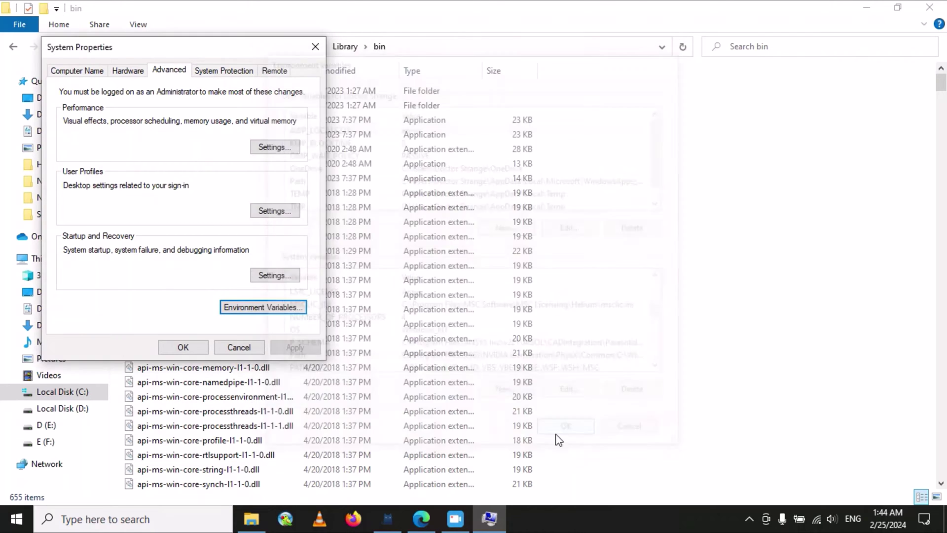
{"action": "left_click", "coordinate": [186, 349]}
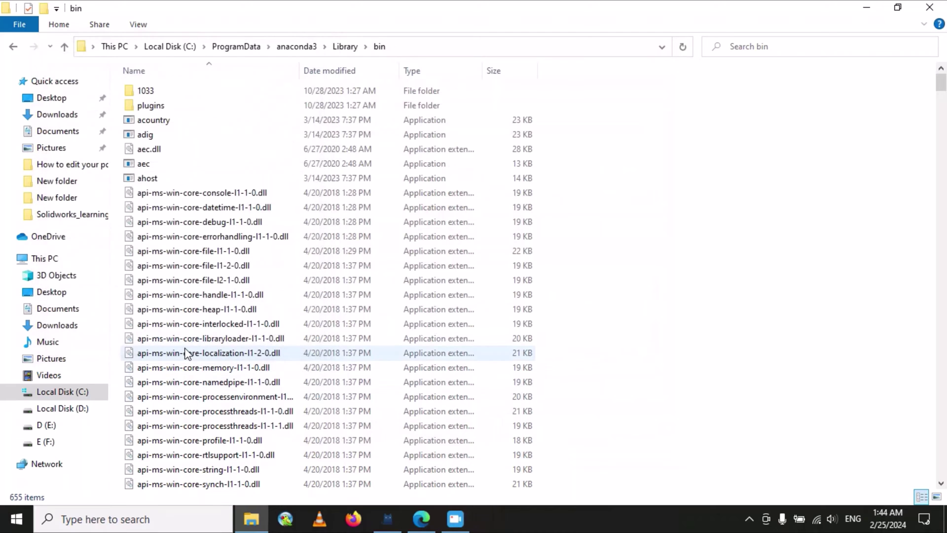
{"action": "left_click", "coordinate": [929, 7]}
{"action": "left_click", "coordinate": [129, 520]}
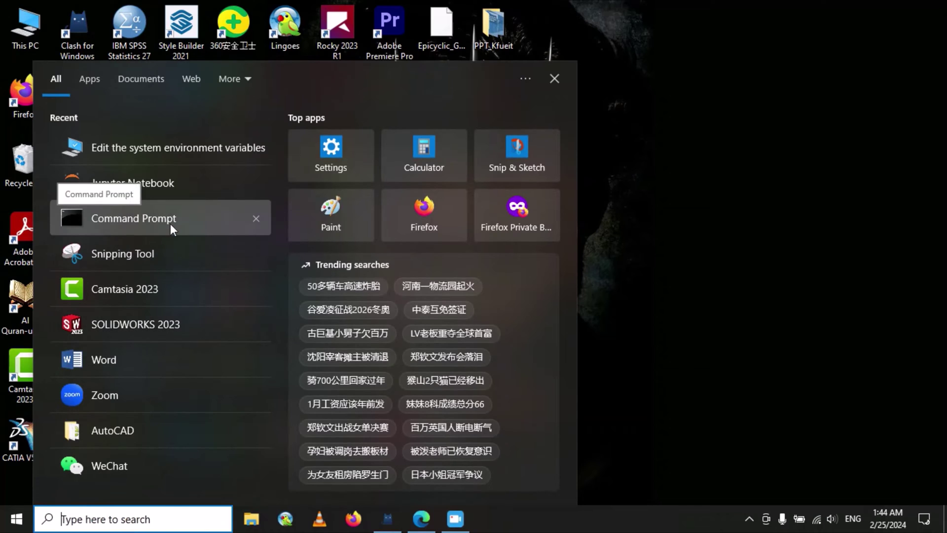
Open a new Command Prompt and run 'jupyter notebook', launching it at localhost:8888/tree
{"action": "left_click", "coordinate": [153, 222]}
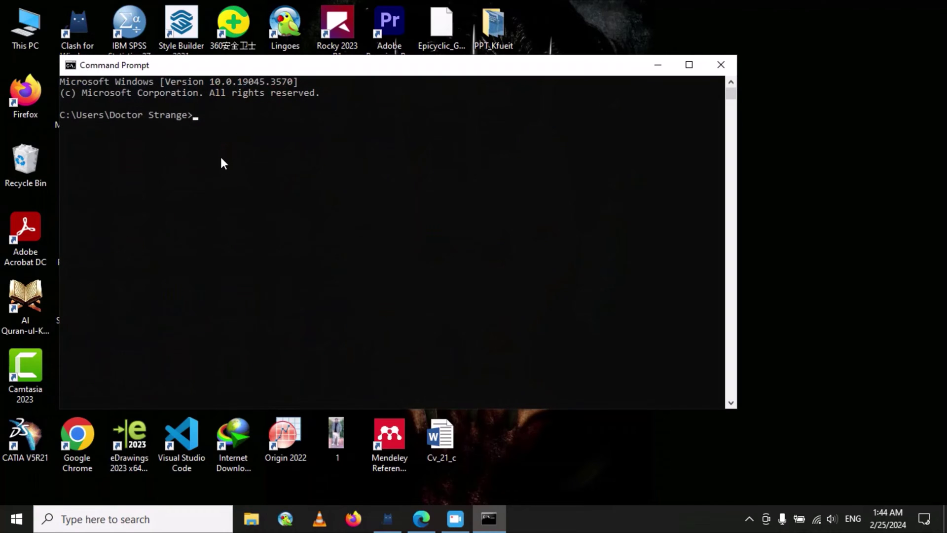
{"action": "type", "text": "jupyter notebook"}
{"action": "key", "text": "Return"}
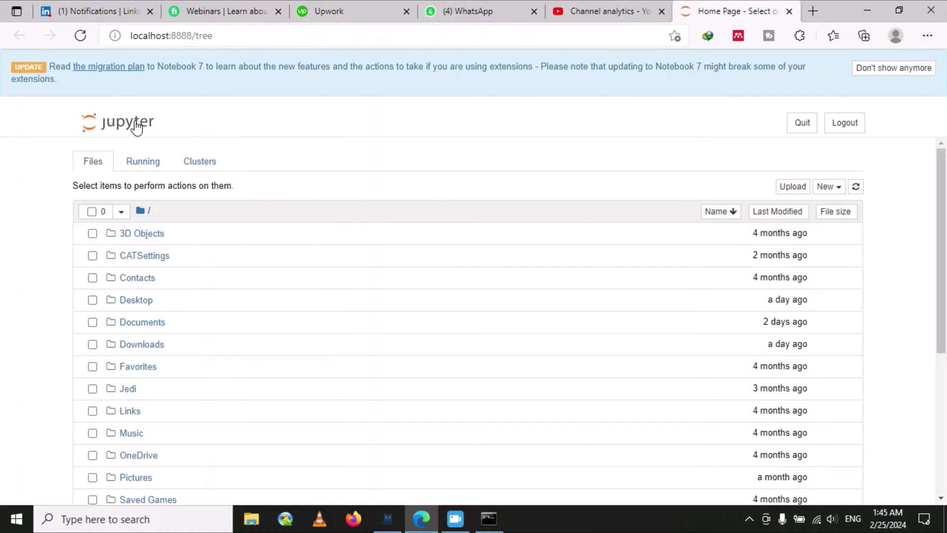
Open the New menu on the Jupyter home page to show Python 3, Text File, Folder, Terminal
{"action": "left_click", "coordinate": [835, 189]}
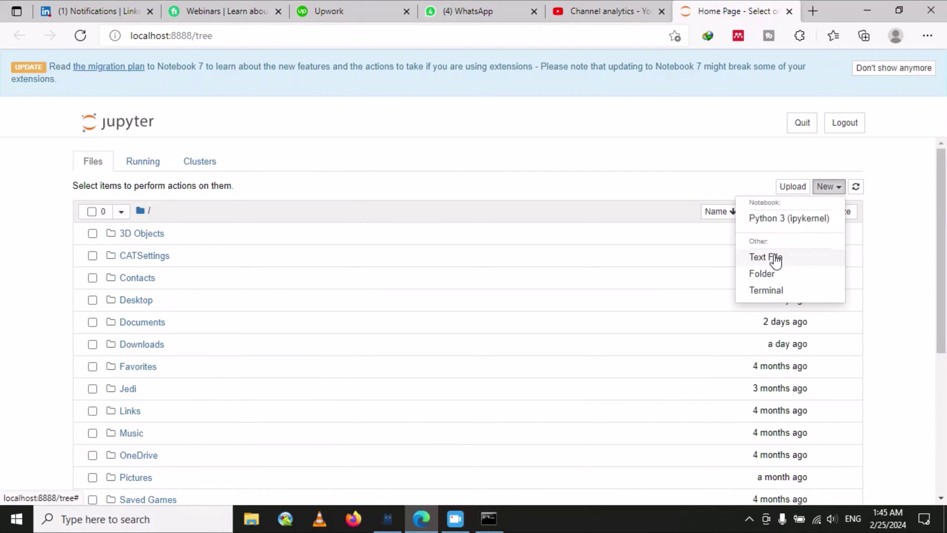